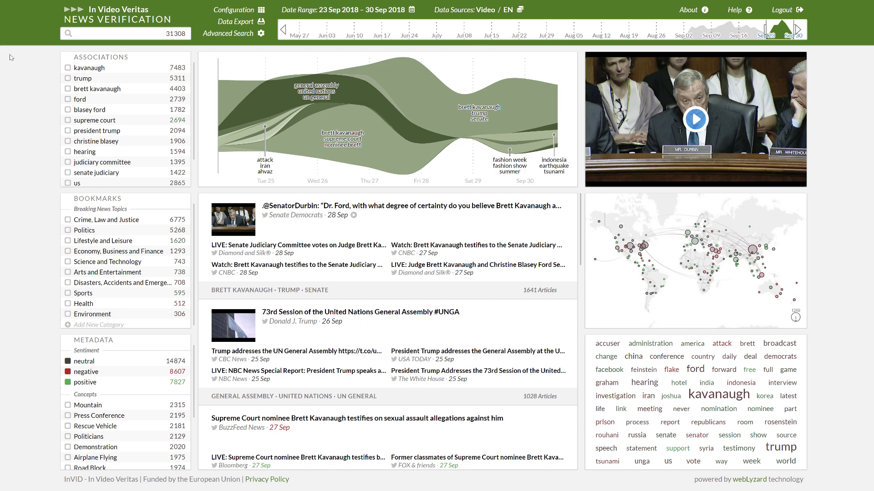
Step: Search the video news for 'politics', narrowing the dashboard to 495 documents led by Kavanaugh–Ford coverage
click(85, 33)
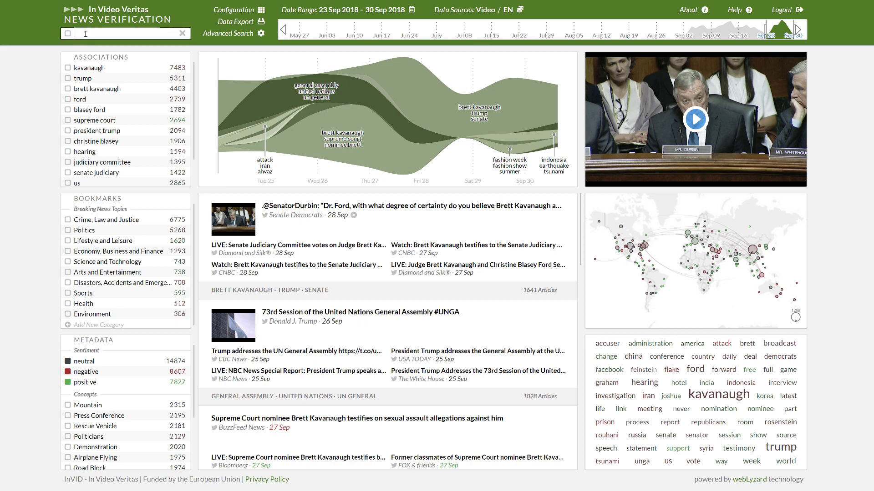
text(politics)
key(Return)
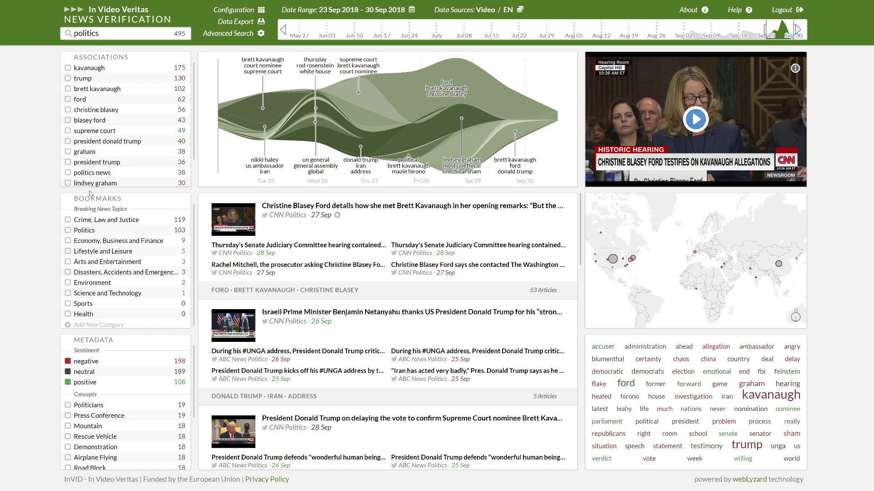
mouse_move(155, 59)
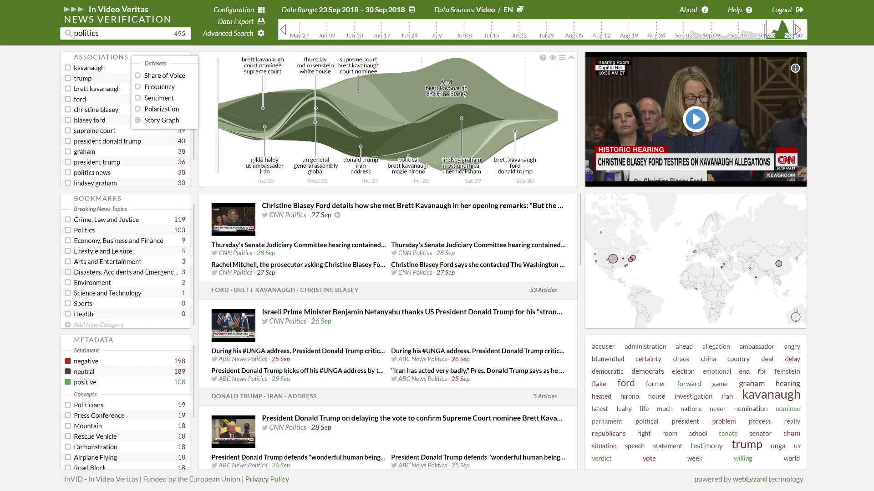
mouse_move(291, 132)
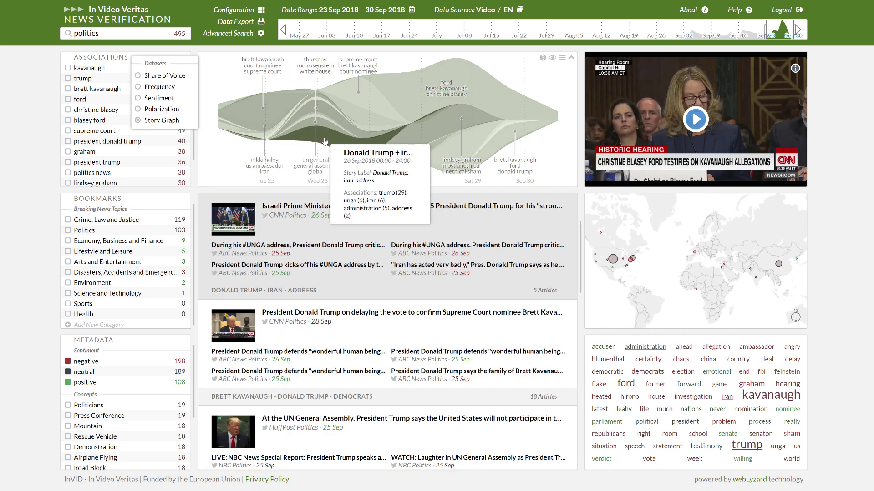
mouse_move(423, 156)
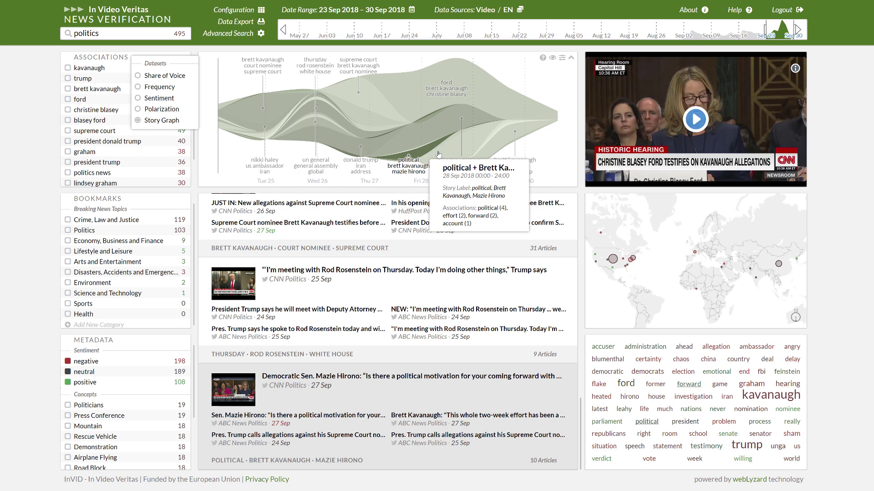
mouse_move(462, 150)
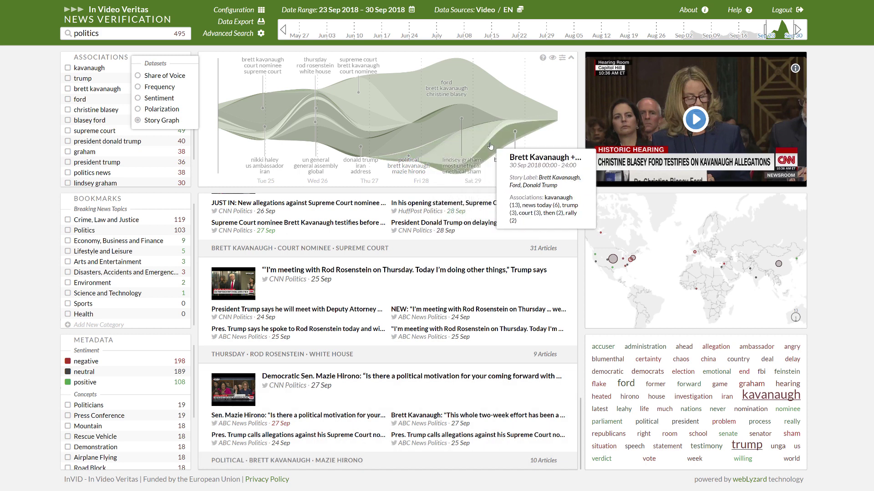
scroll(448, 195, up, 15)
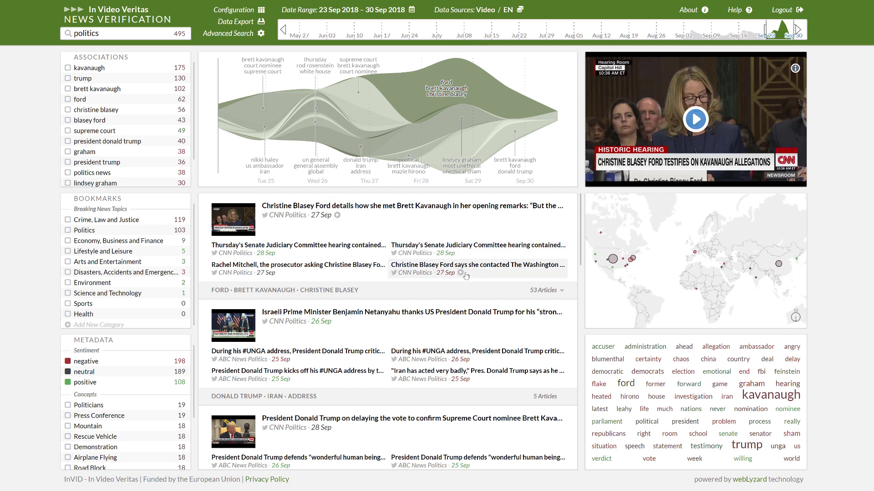
Step: Load the Blasey Ford hearing videos and expand the Ford · Brett Kavanaugh story to show more articles
click(460, 253)
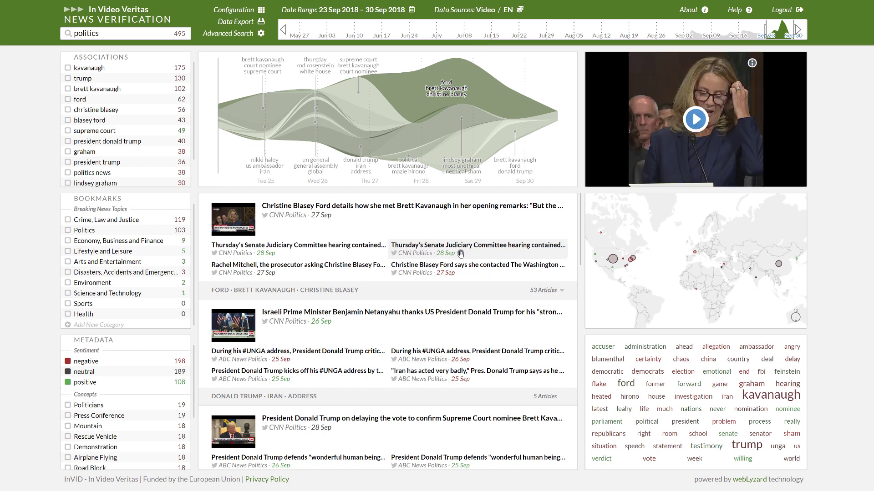
click(461, 272)
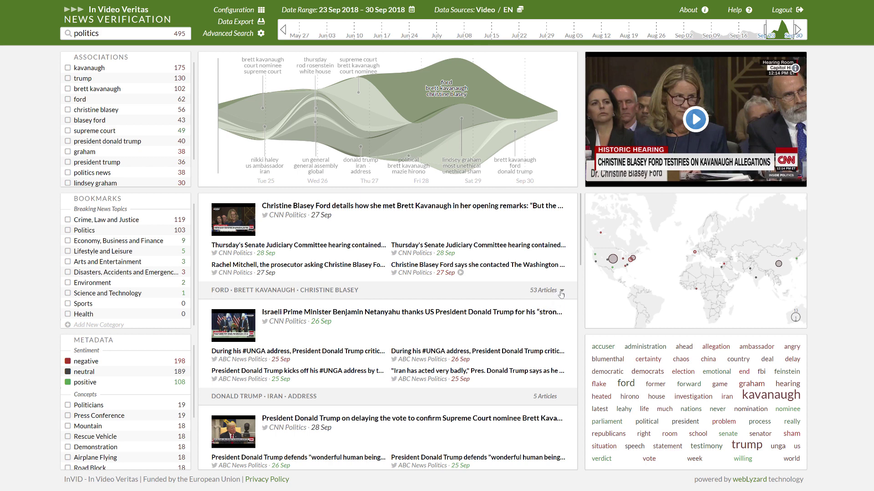
click(562, 291)
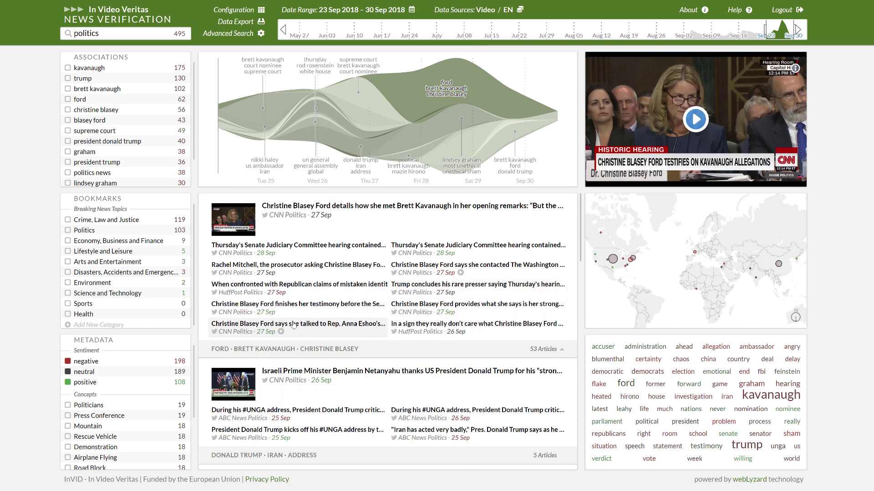
Step: View the HuffPost Politics mistaken-identity tweet's details, then return to the stories and Display Results options
click(260, 286)
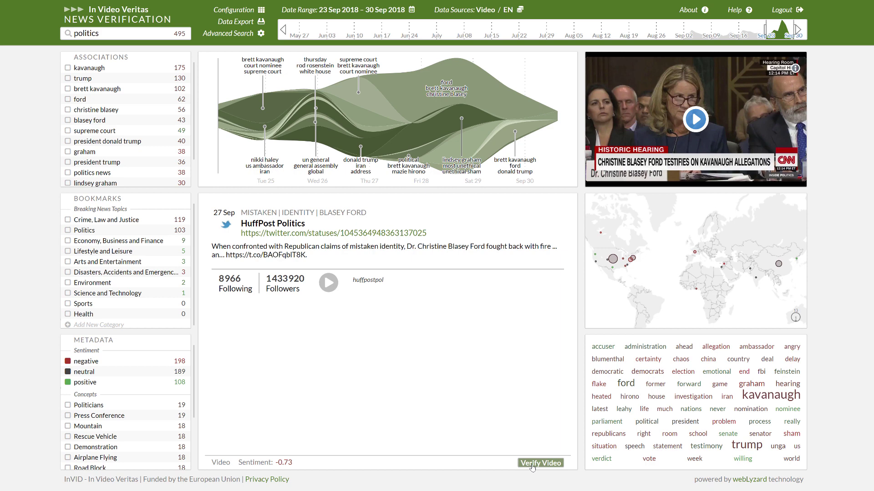
click(553, 199)
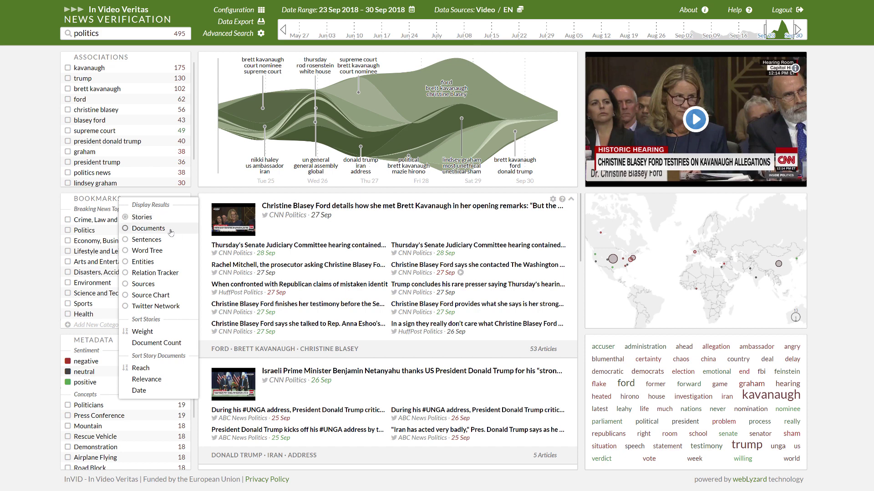
Step: Switch the results panel from stories to documents, then to sentences in context
click(171, 232)
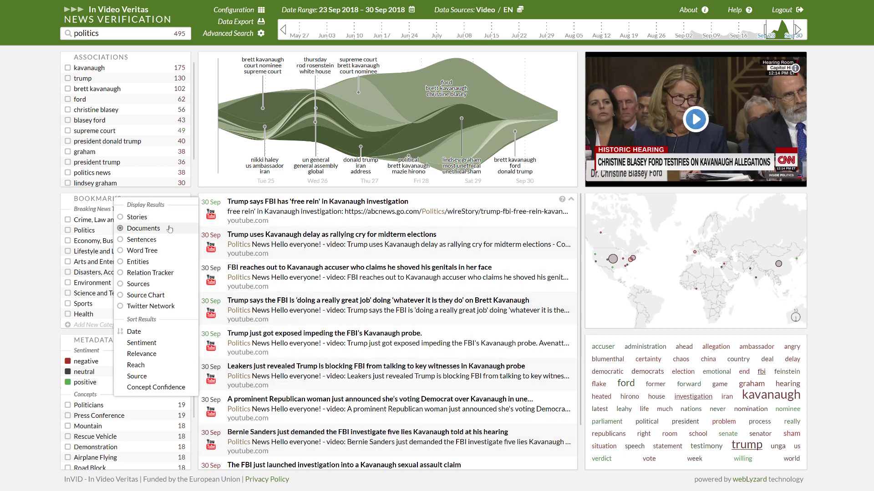
click(142, 240)
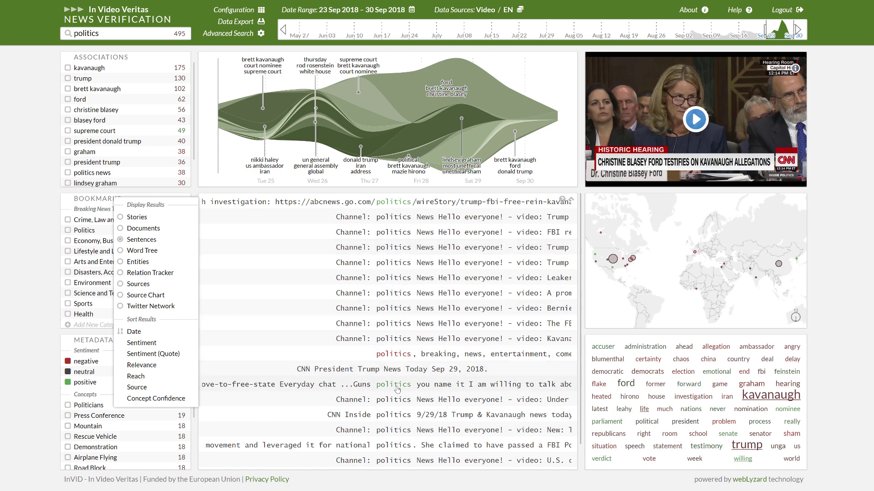
Step: Show politics as a word tree and inspect branches like 'partisan politics' and 'about politics'
click(130, 251)
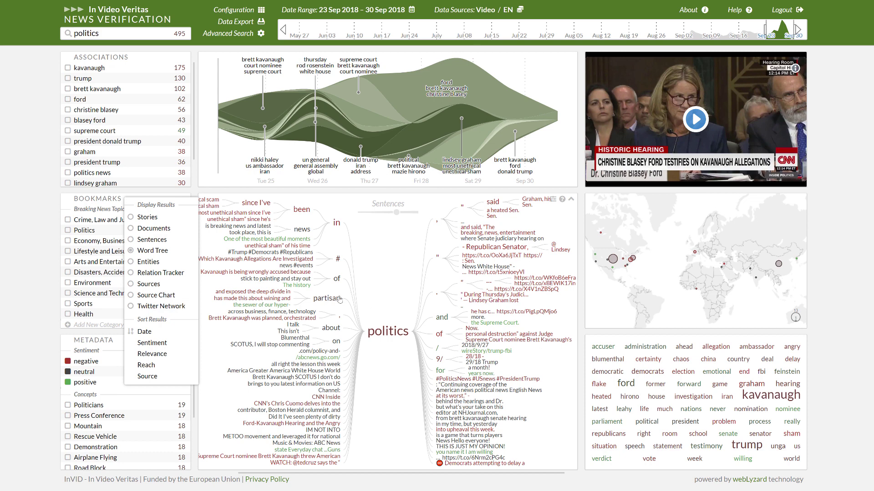
mouse_move(327, 300)
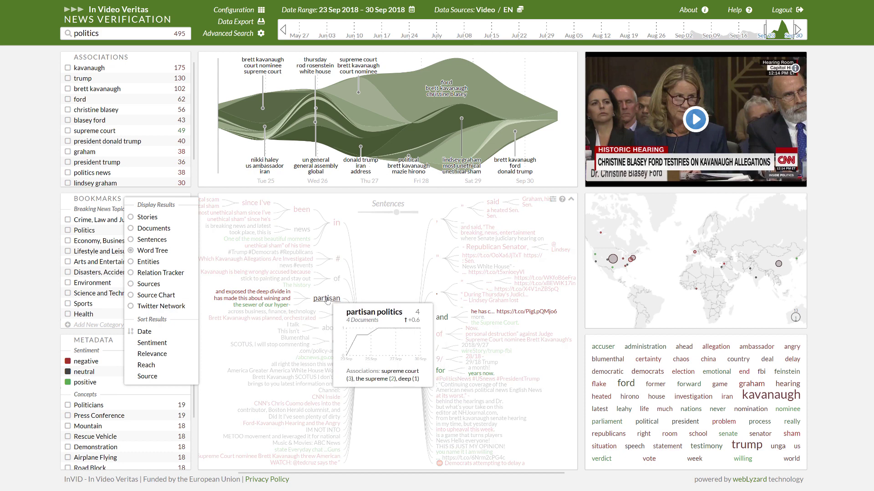
mouse_move(339, 330)
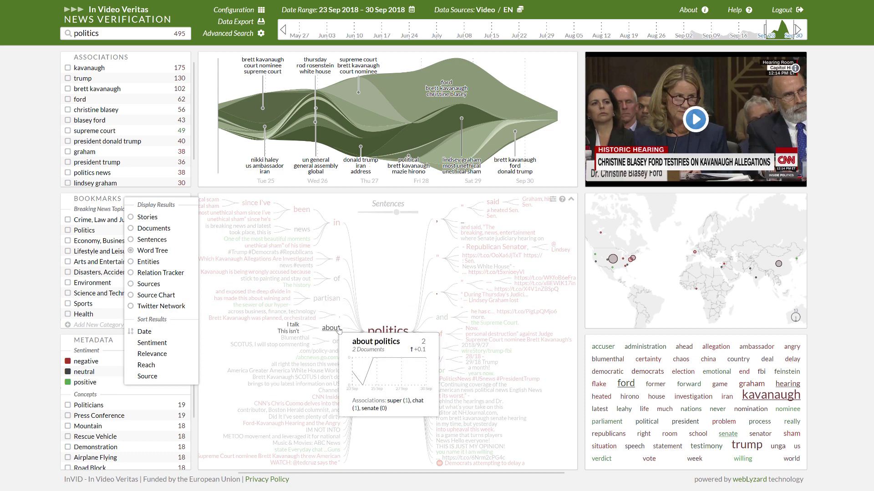
mouse_move(440, 320)
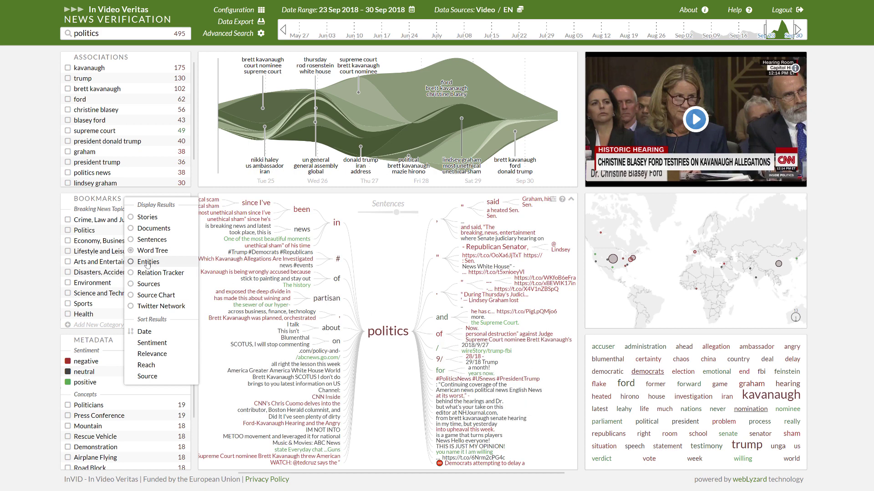
Step: Show the results as an entities table, then as a sources table led by abcpolitics with 175 mentions
click(148, 262)
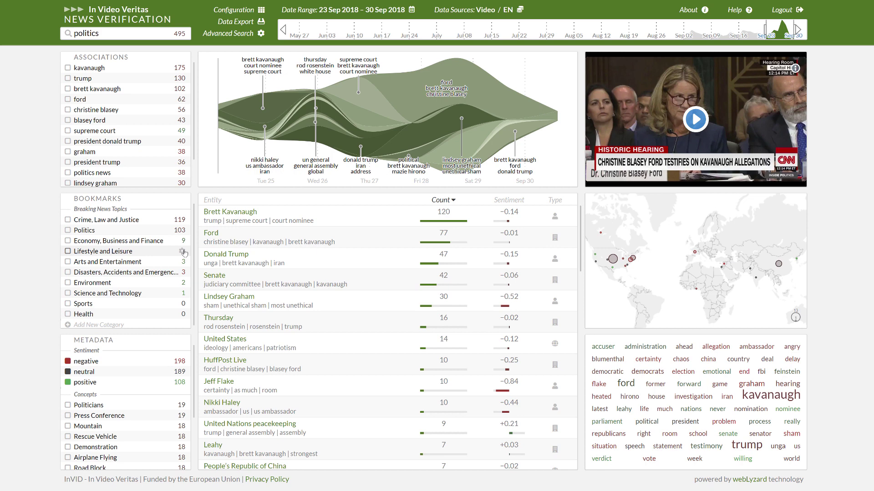
mouse_move(357, 236)
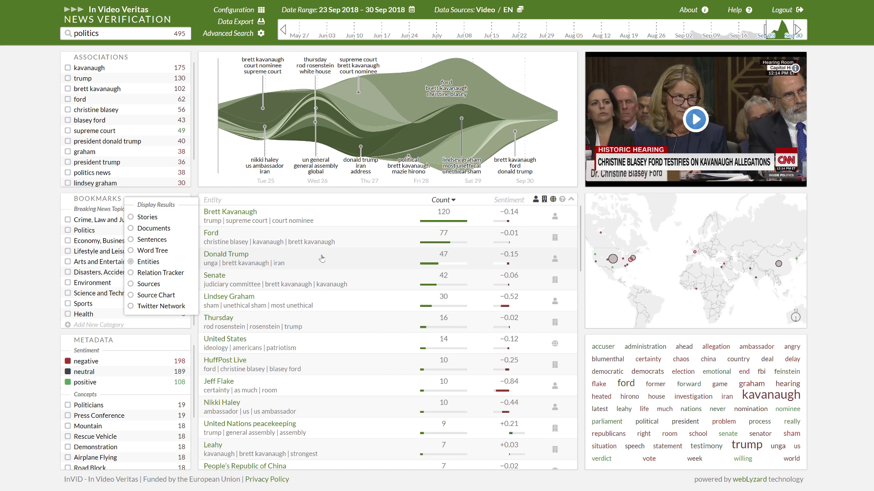
click(162, 284)
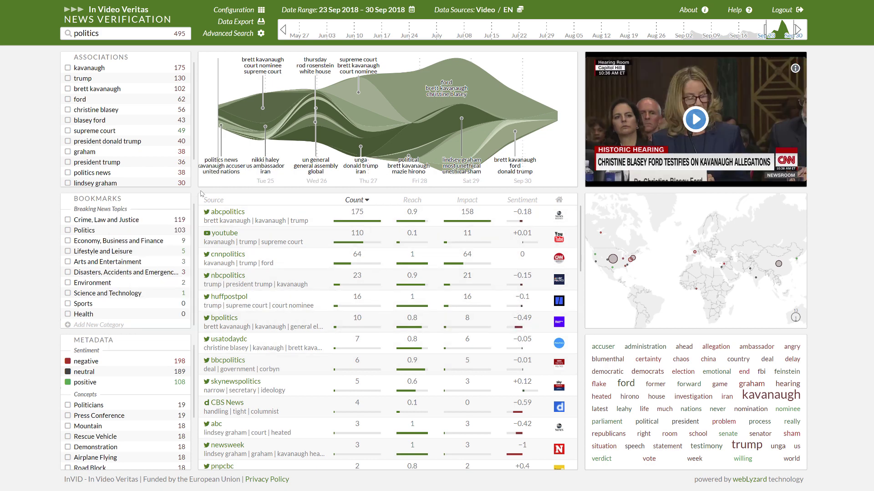
mouse_move(202, 196)
click(136, 295)
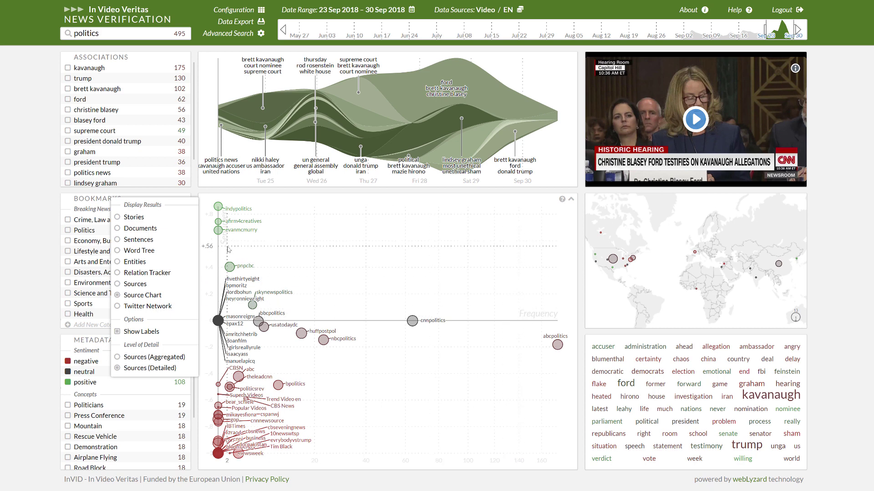
mouse_move(301, 334)
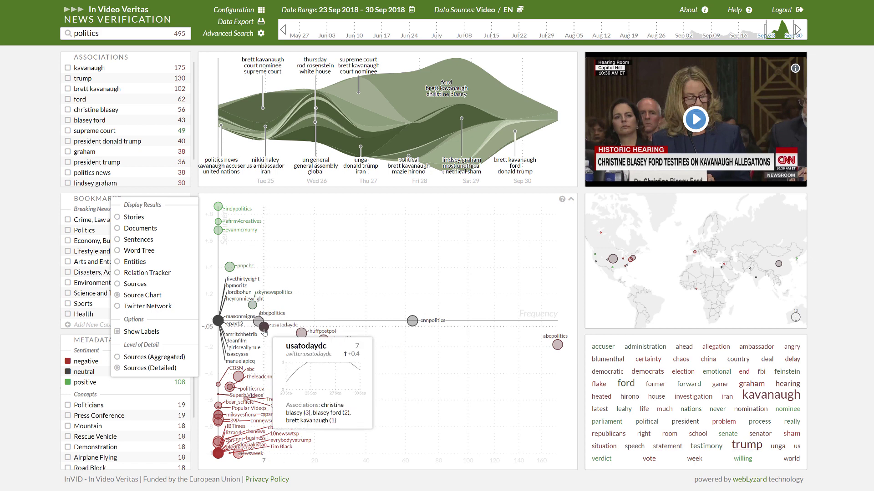
mouse_move(325, 345)
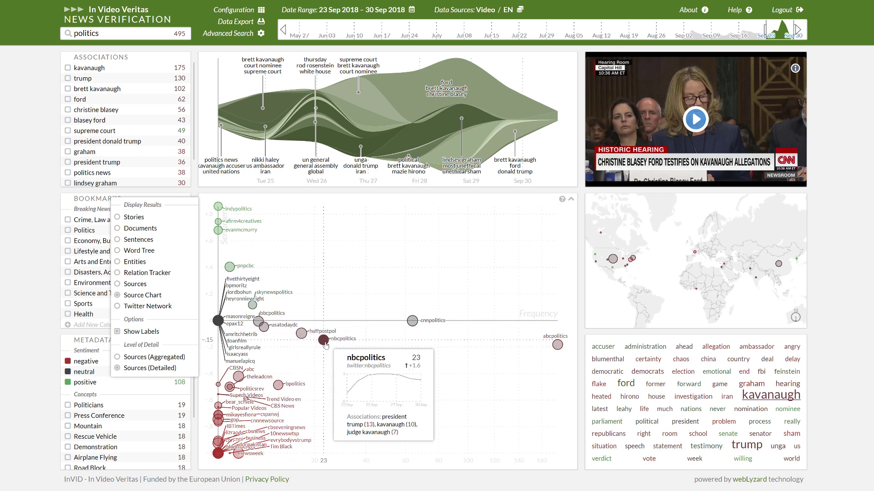
mouse_move(556, 348)
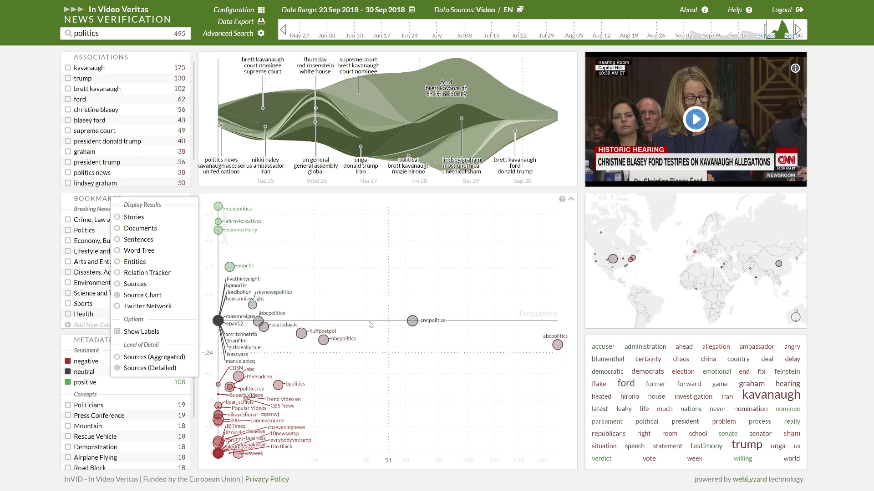
Step: Replace the politics search with the exact phrase "united nations", returning 896 documents
double_click(109, 36)
text("u)
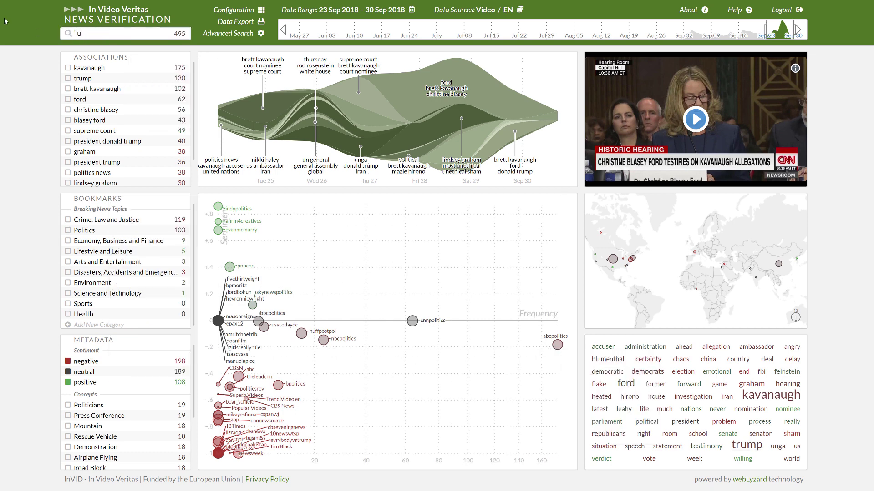
text(nited nations")
key(Return)
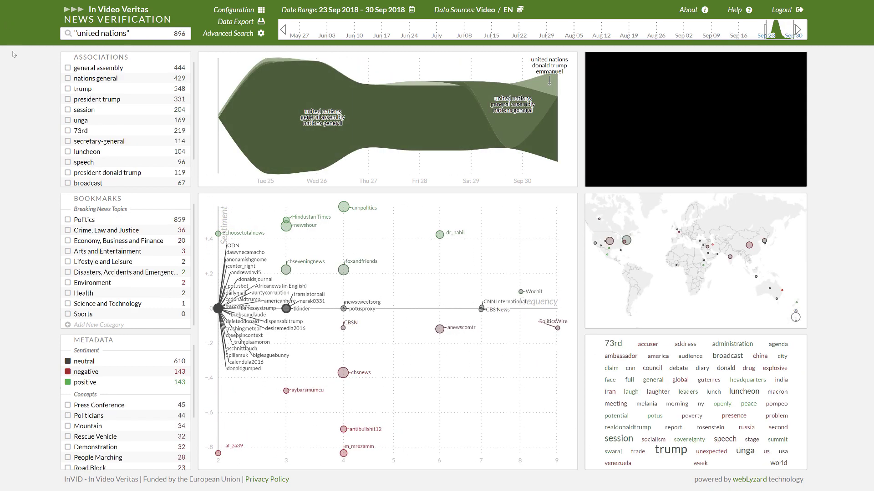
Step: Display the results as stories and load the lead United Nations General Assembly story's video
click(205, 204)
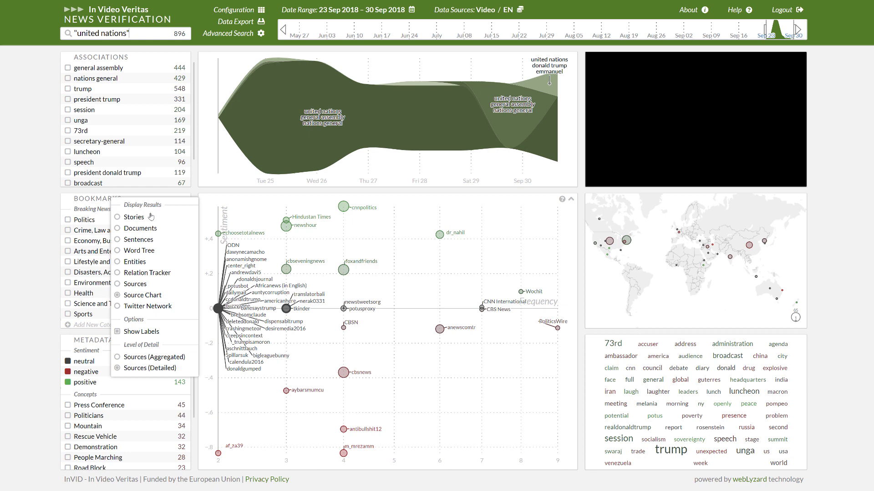
click(140, 217)
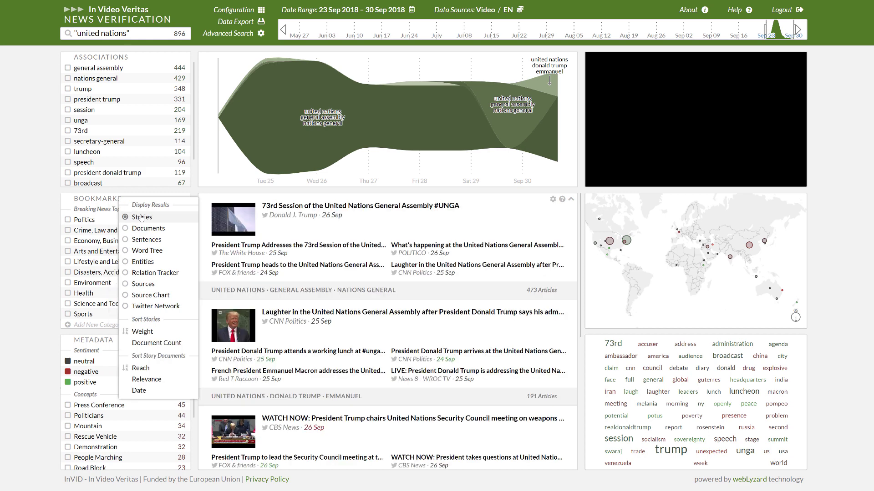
click(348, 215)
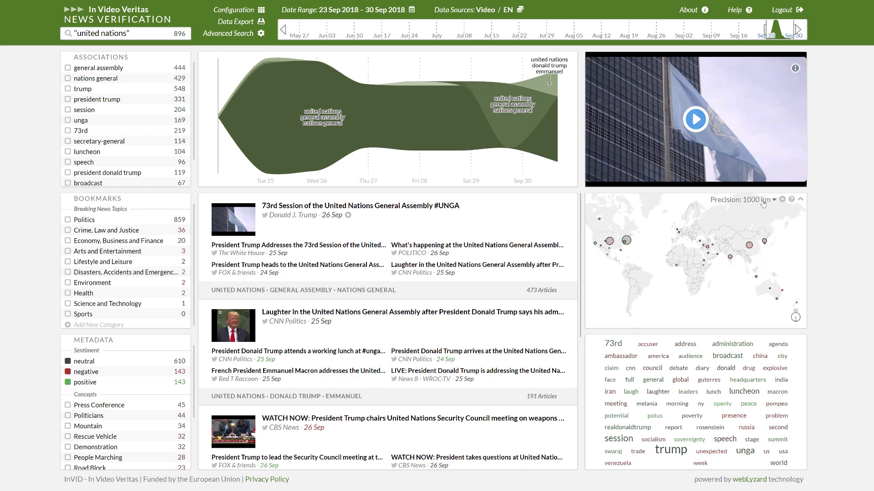
Step: Cluster map locations at 5 km precision, then zoom and pan to inspect the New York and Paris markers
click(763, 201)
click(741, 254)
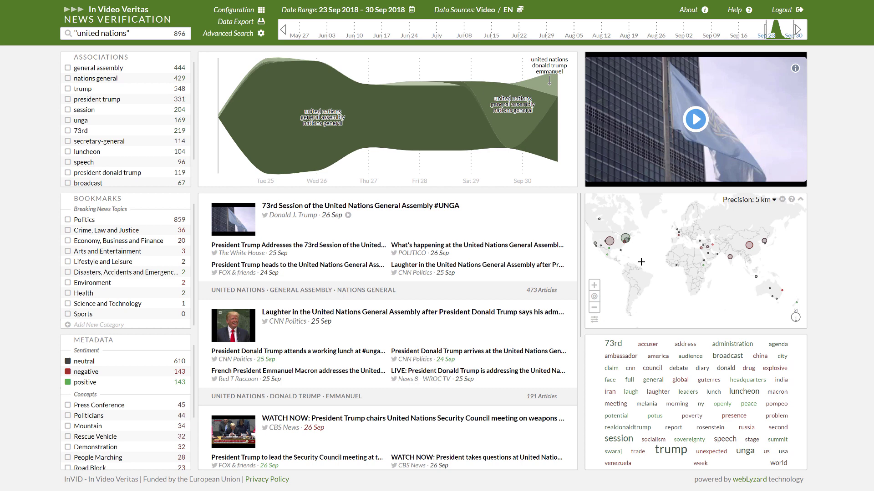
click(594, 285)
drag(636, 261, 662, 263)
mouse_move(615, 237)
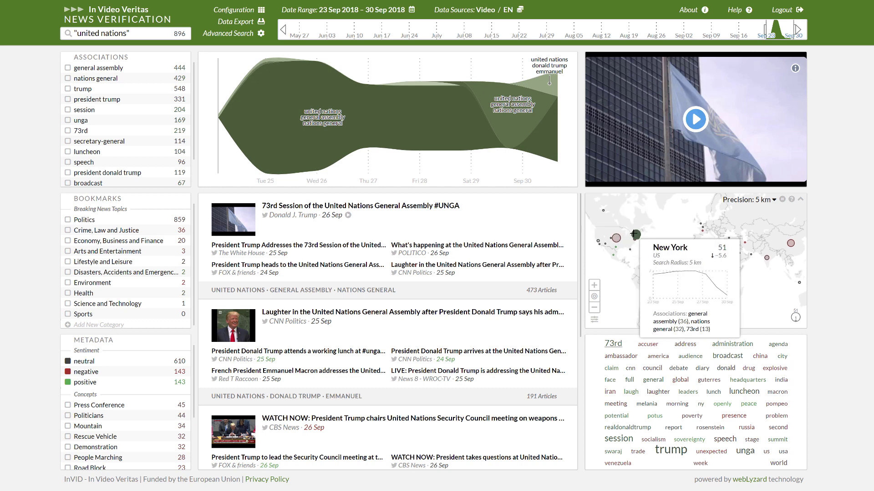
mouse_move(703, 228)
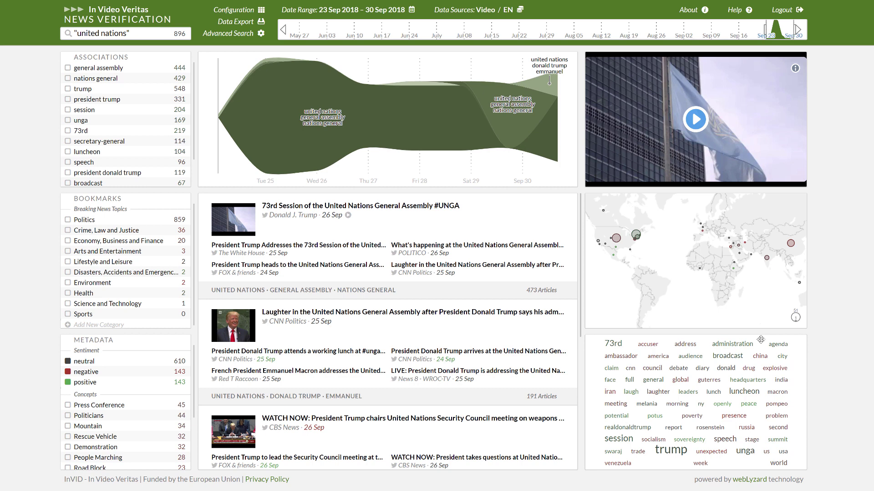
Step: Exclude 'luncheon' from the tag cloud's info card, cutting the united nations results to 792
mouse_move(746, 391)
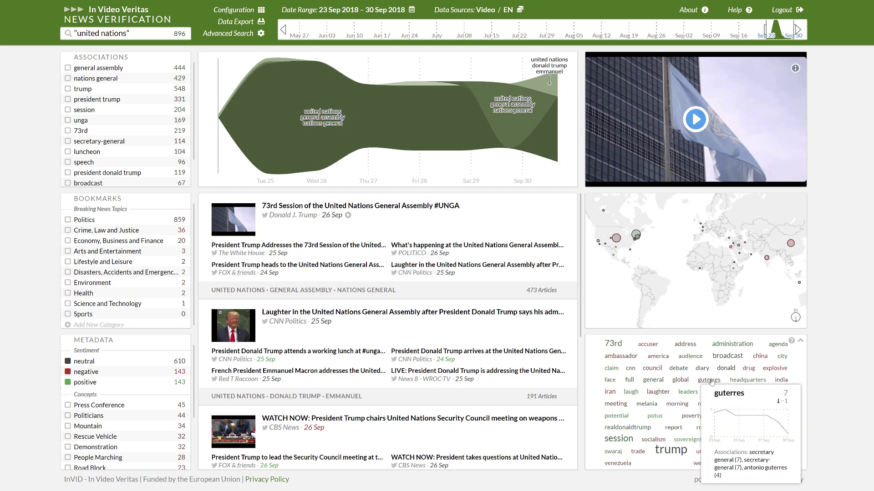
mouse_move(666, 395)
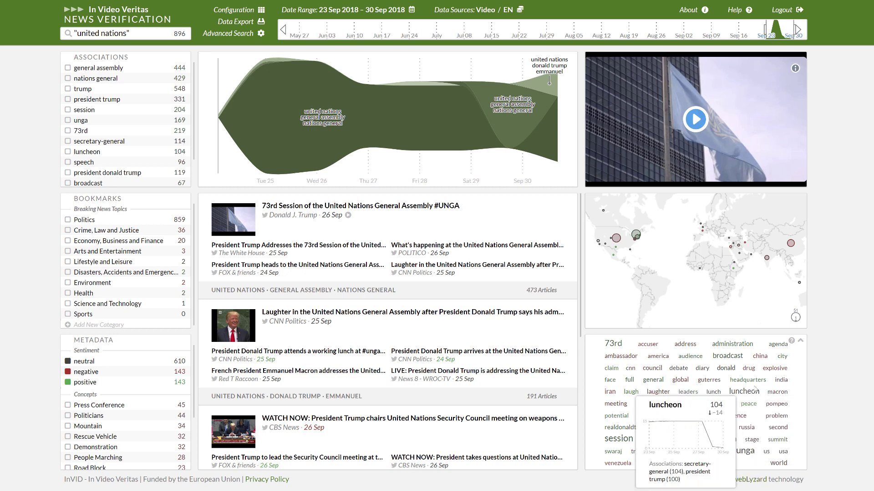
mouse_move(751, 396)
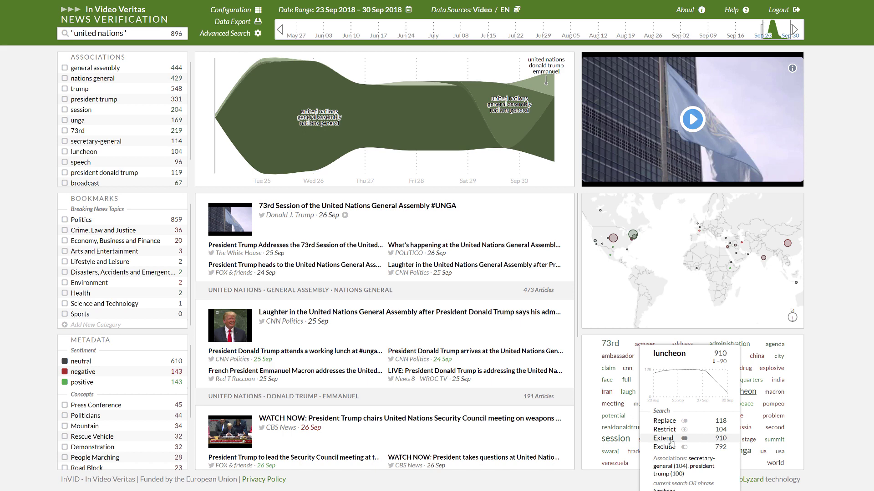
click(672, 448)
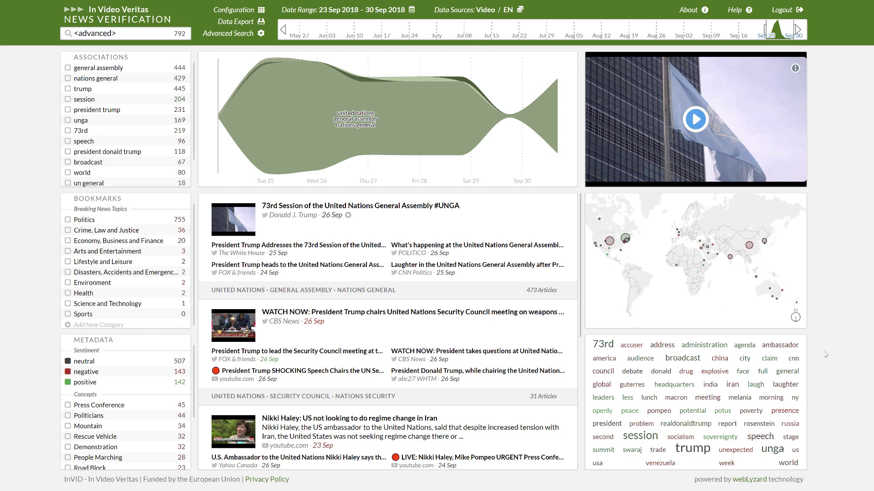
Step: Plot Share of Voice for the top five associated keywords in the trend chart
mouse_move(202, 59)
scroll(409, 255, down, 5)
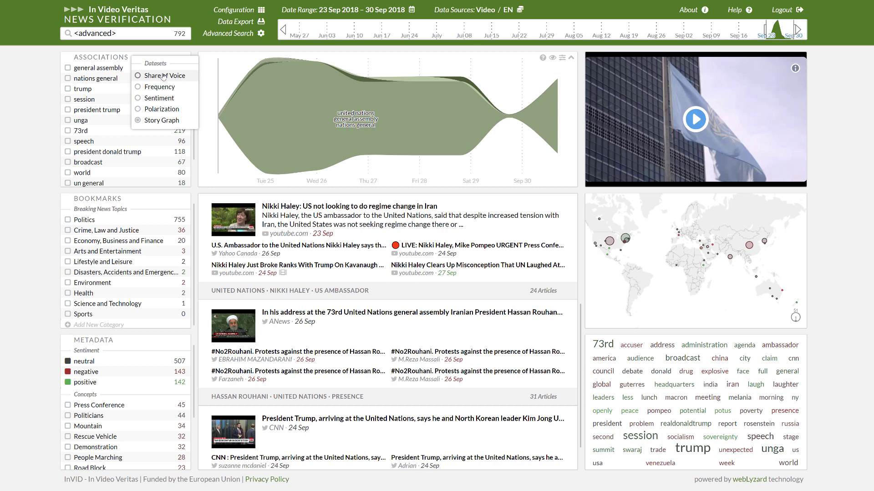
click(163, 76)
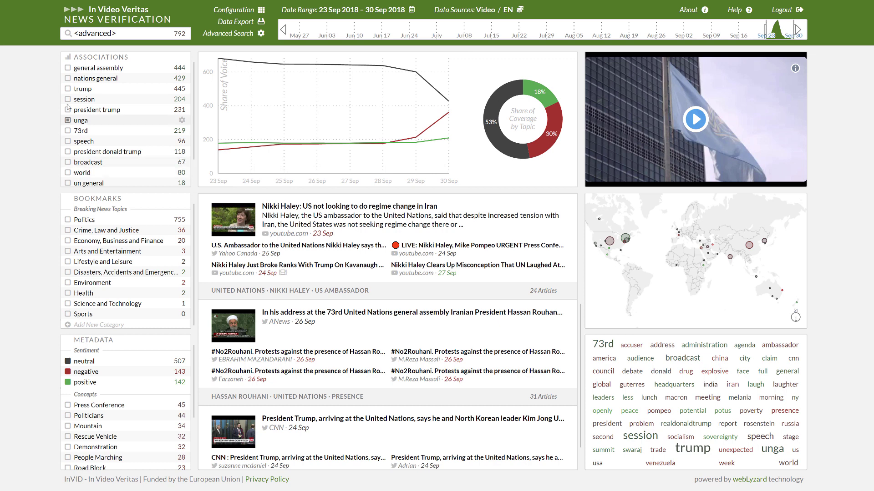
click(68, 58)
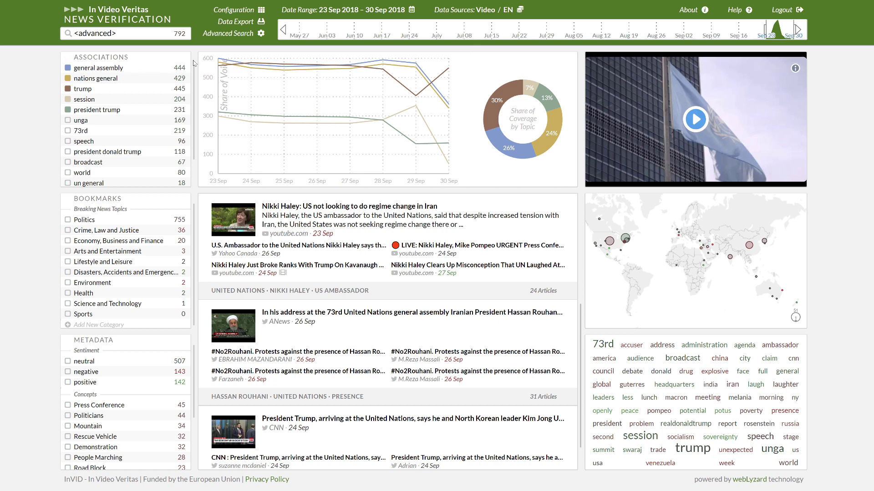
Step: Switch the chart dataset through Frequency and Sentiment to Polarization, inspecting its data points
click(207, 66)
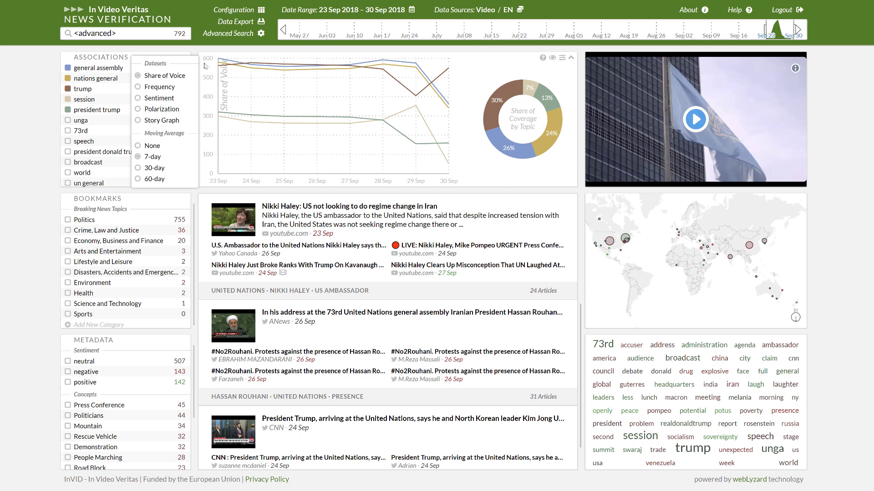
click(173, 88)
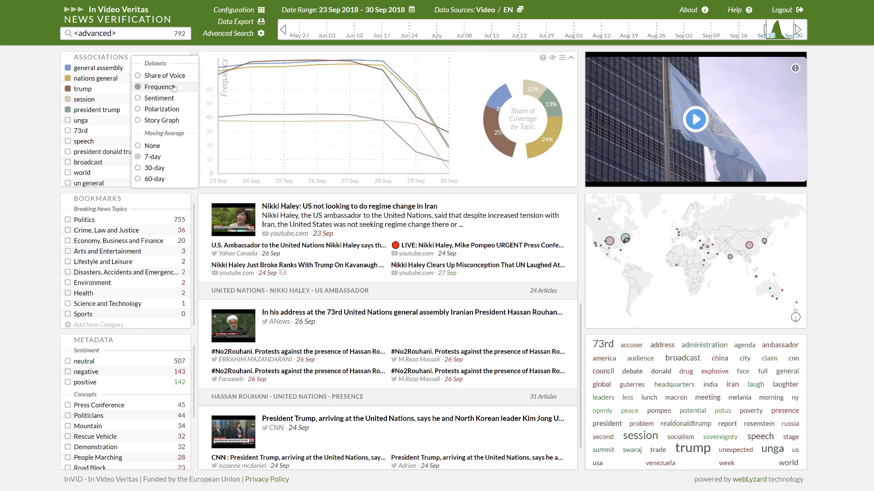
click(165, 99)
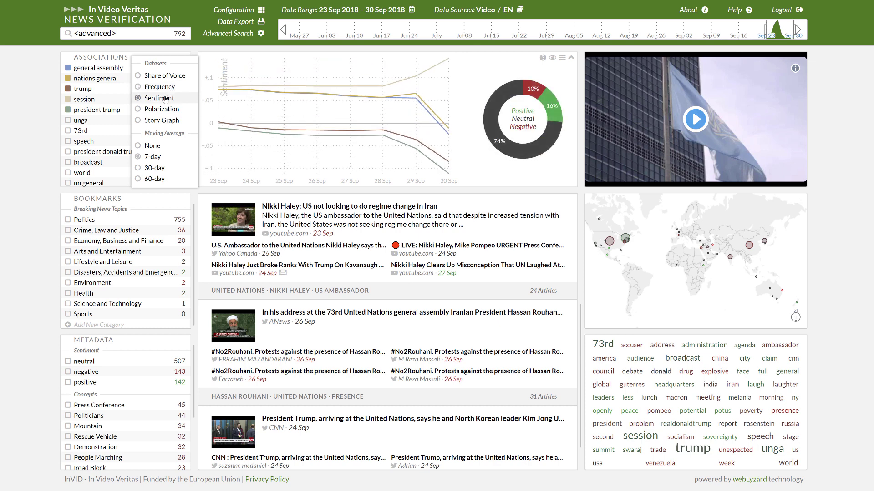
click(162, 110)
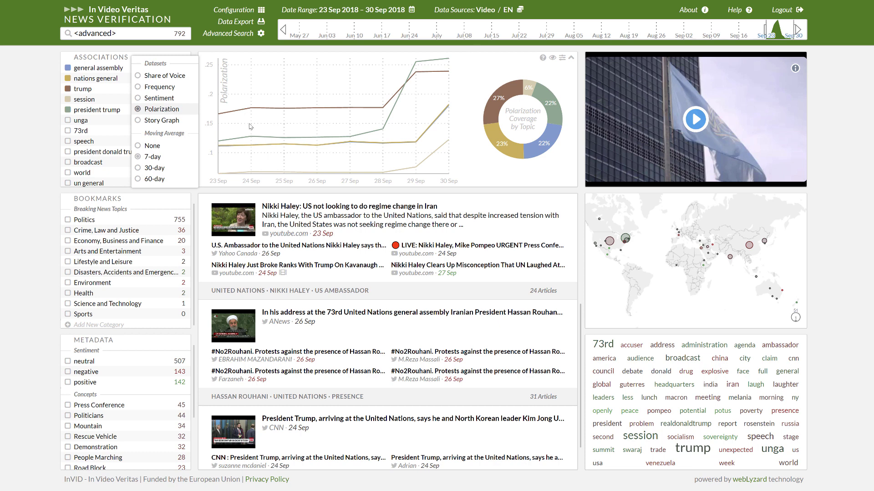
mouse_move(351, 138)
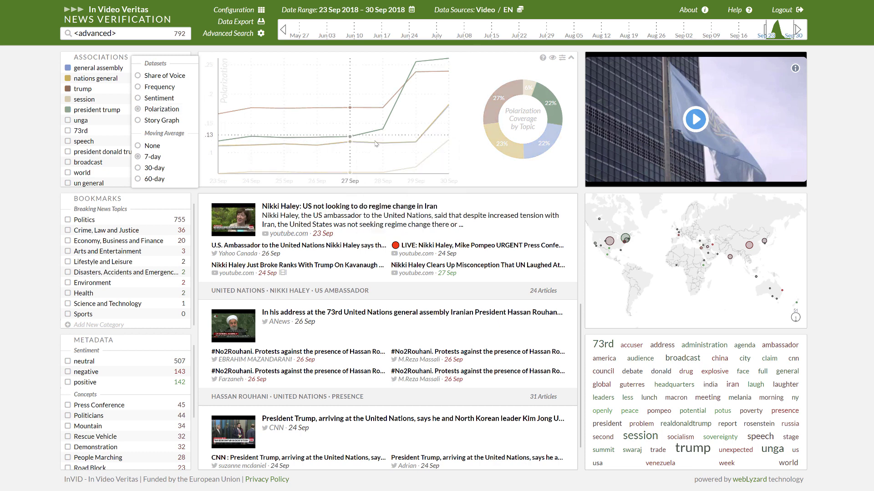
mouse_move(415, 144)
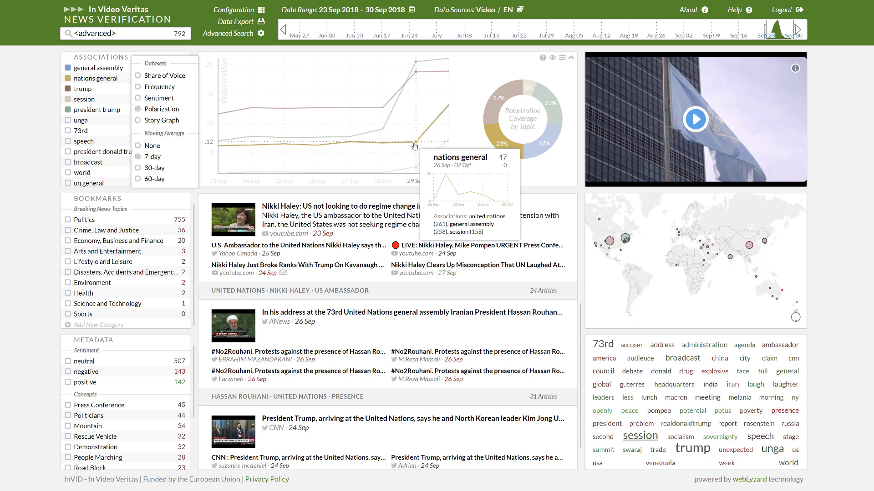
mouse_move(450, 106)
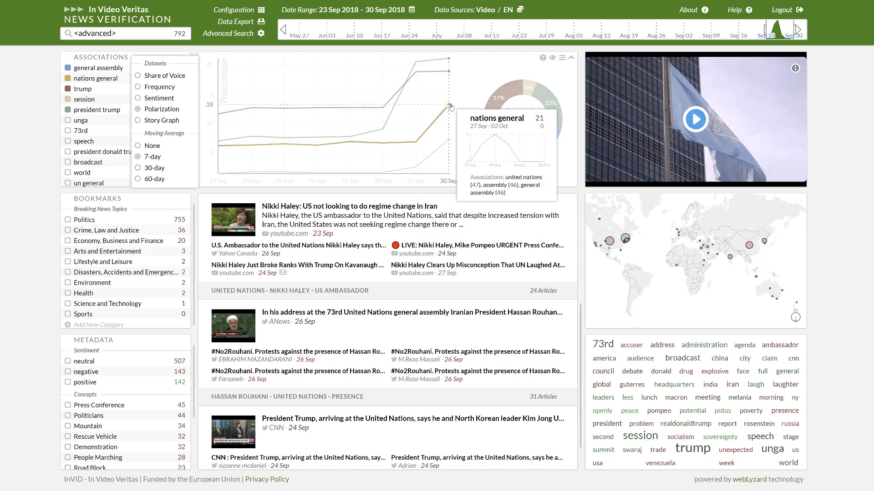
Step: Switch the chart back to the story graph and set Content Aggregation to Total
click(450, 106)
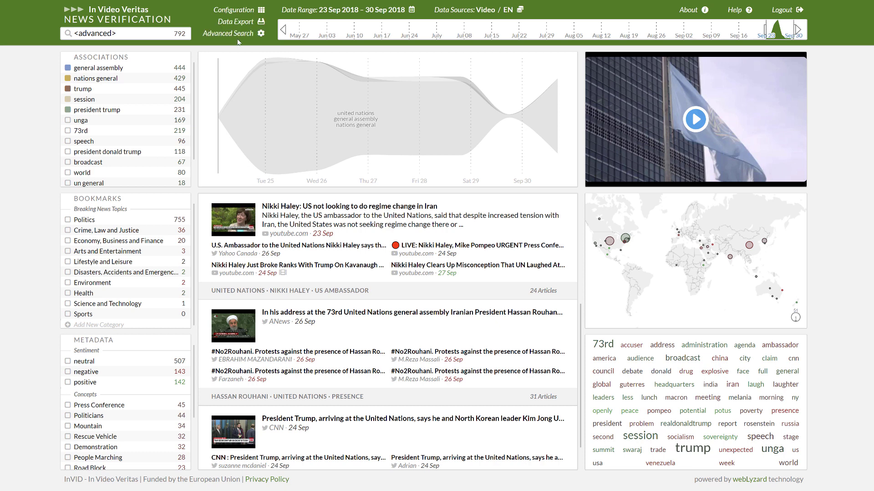
click(244, 11)
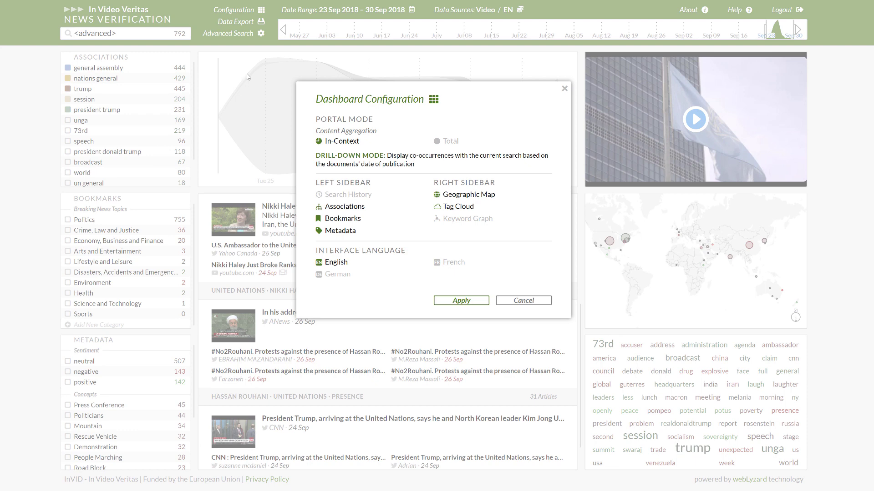
click(436, 142)
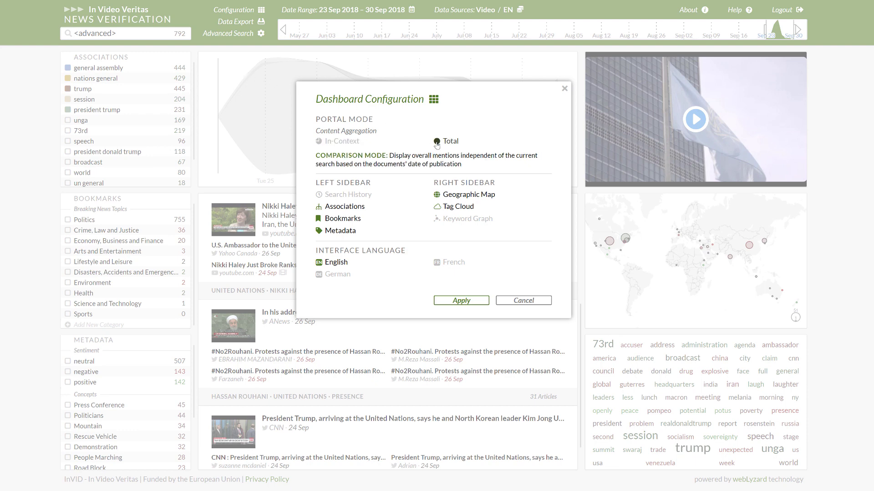
click(476, 301)
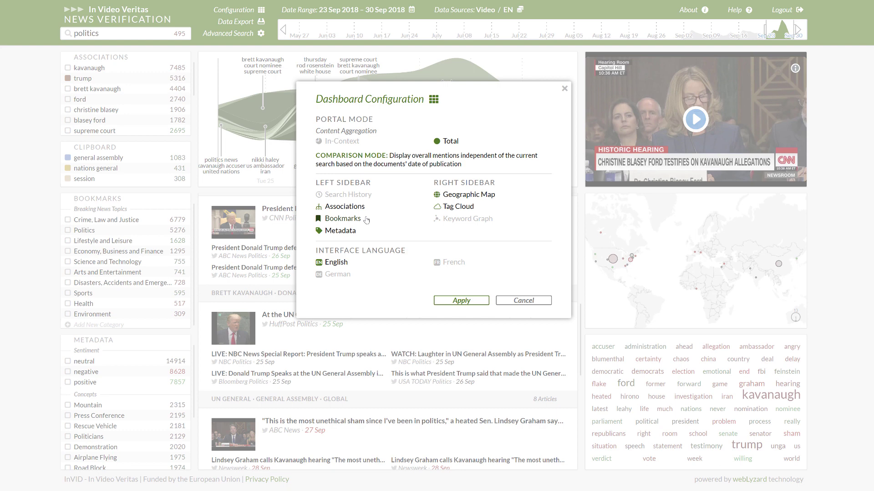
Step: Turn on the Keyword Graph and turn off the Tag Cloud in the right sidebar
click(448, 218)
click(451, 207)
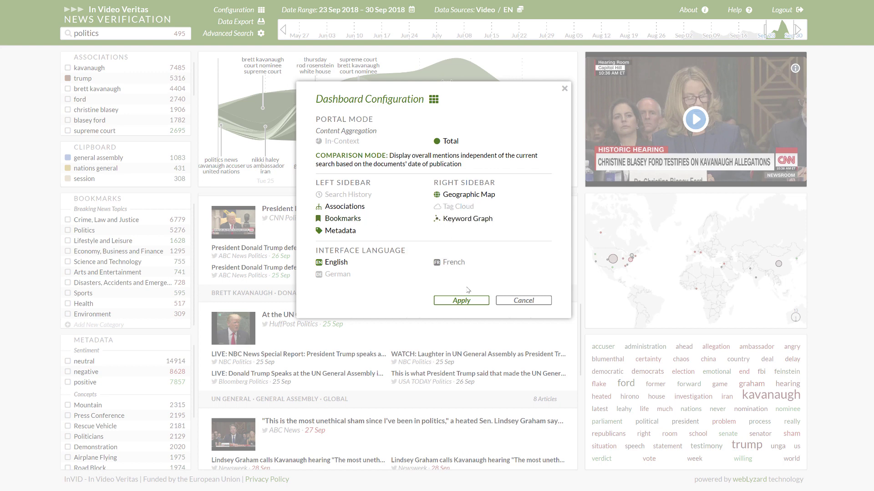
click(469, 301)
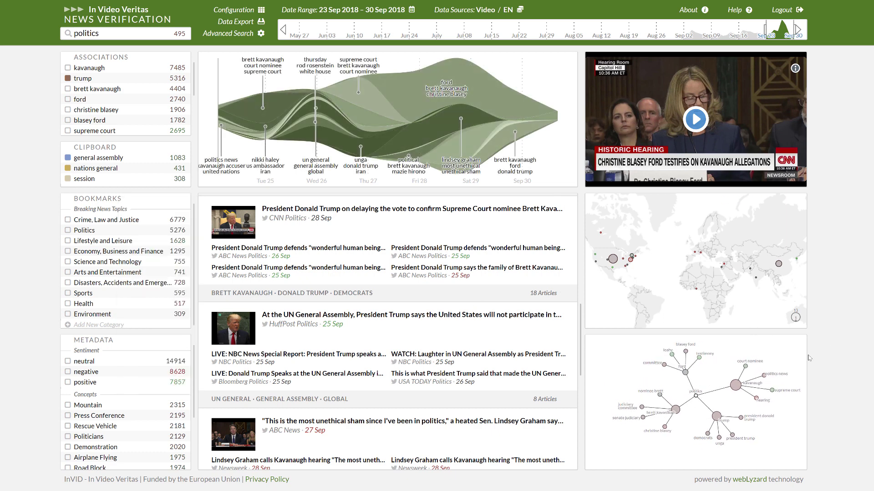
Step: Focus the keyword graph on the politics node, then show details for kavanaugh
mouse_move(802, 383)
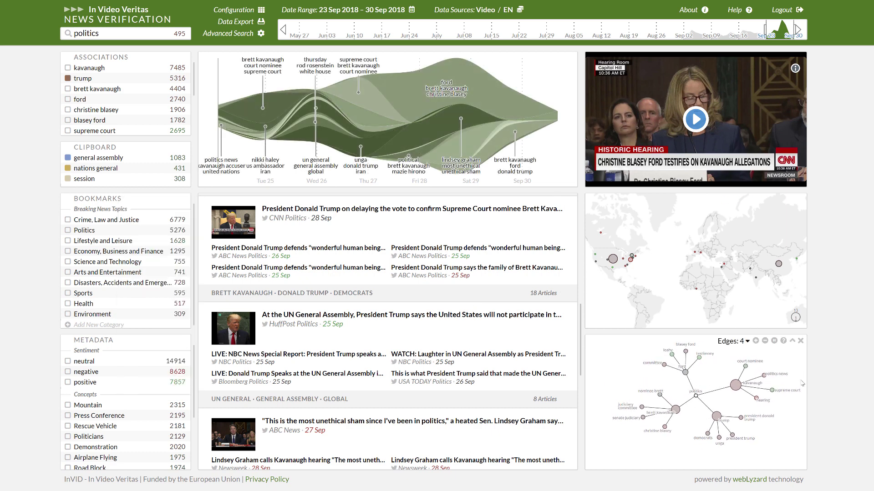
click(696, 397)
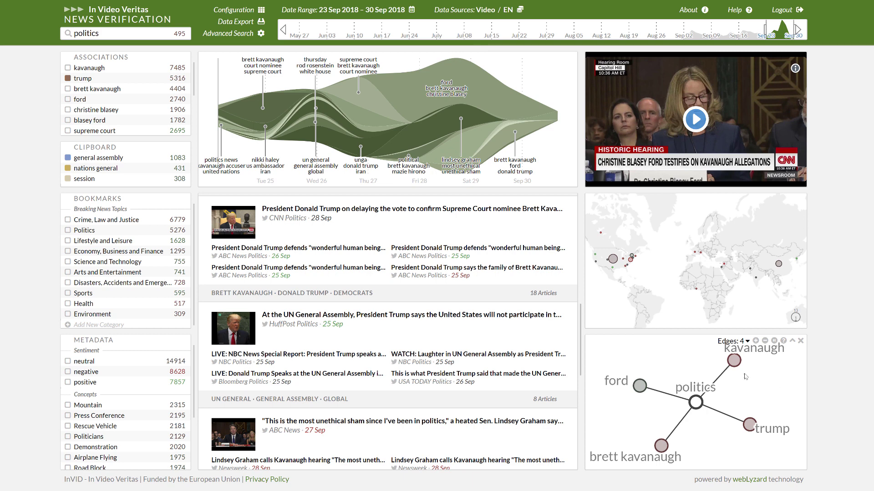
click(734, 362)
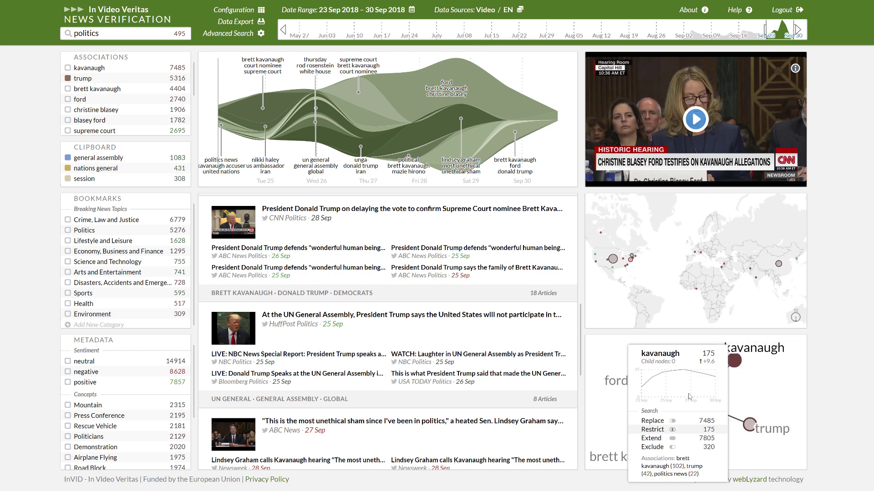
Step: Zoom the keyword graph out to the whole network and maximize it
mouse_move(773, 342)
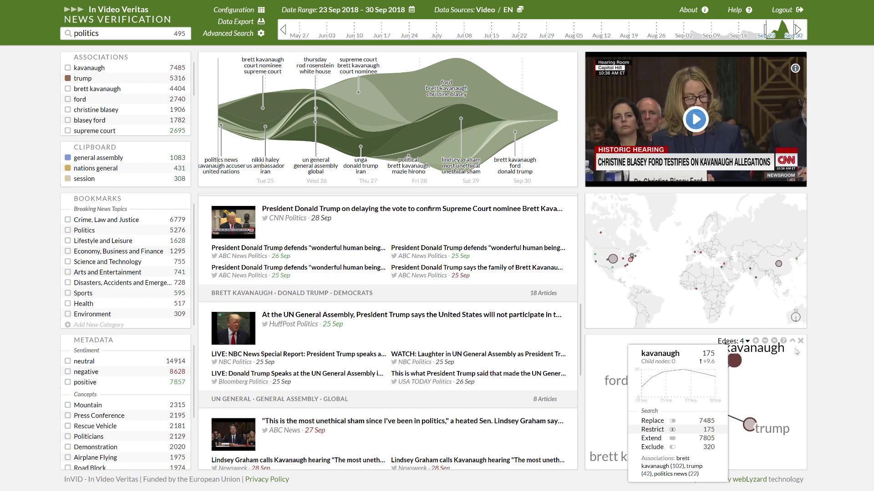
click(764, 343)
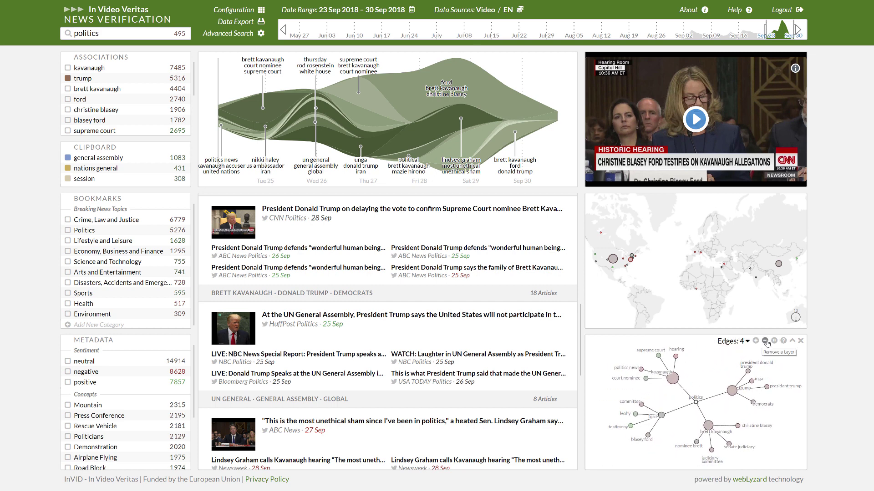
click(792, 342)
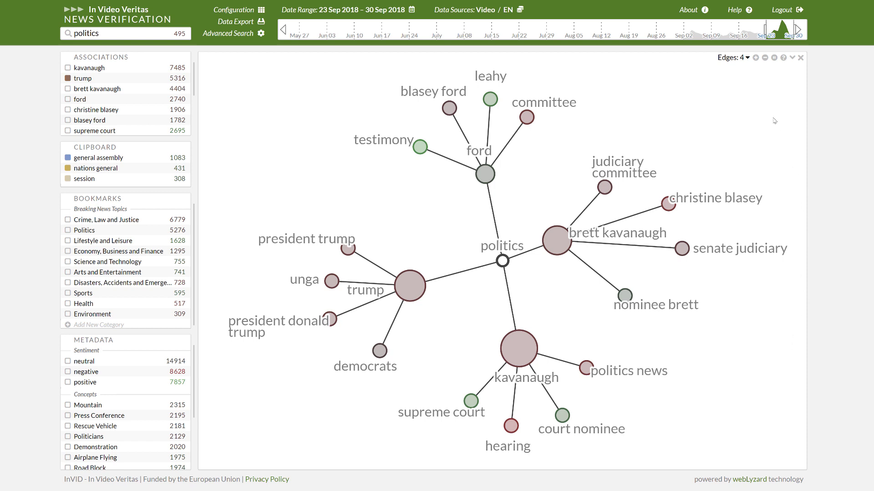
Step: Restore the keyword graph panel, tick Chart Data in Data Export, then close without downloading
click(792, 58)
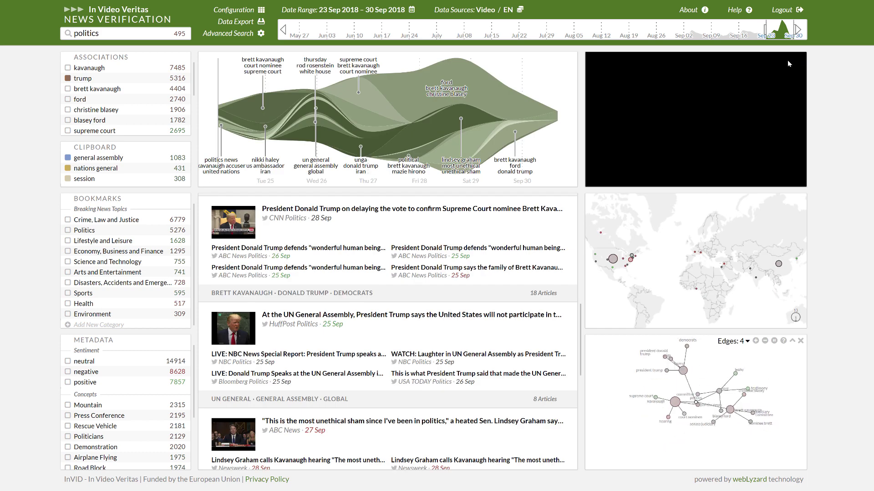
click(248, 22)
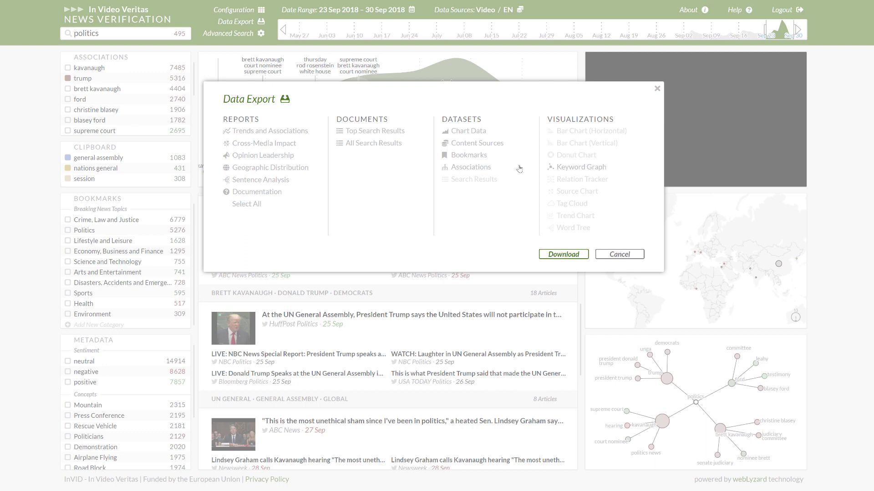
click(502, 130)
click(657, 89)
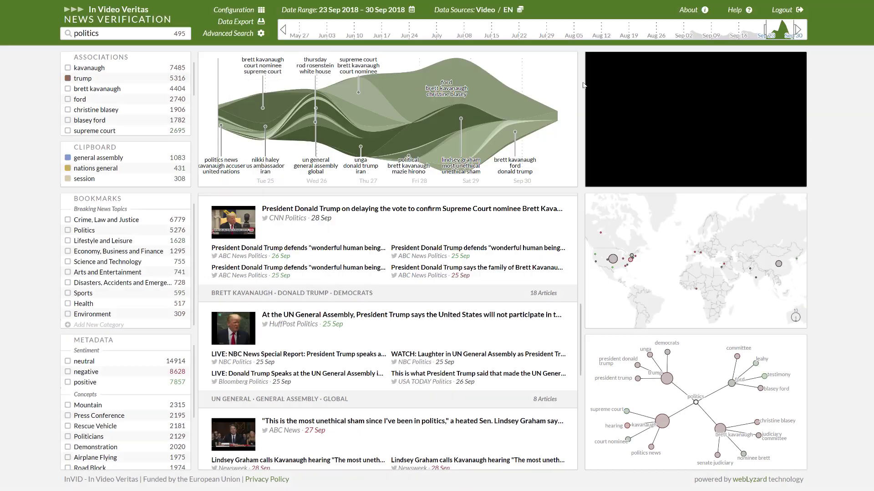
click(236, 36)
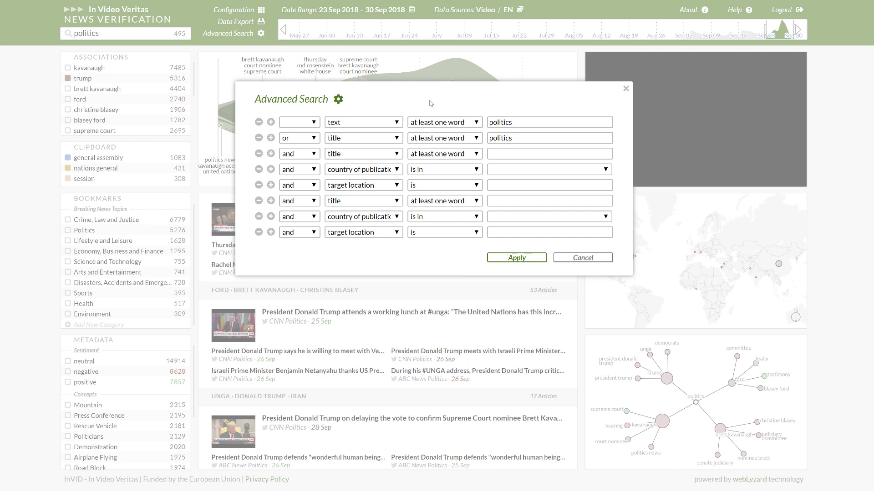
click(394, 124)
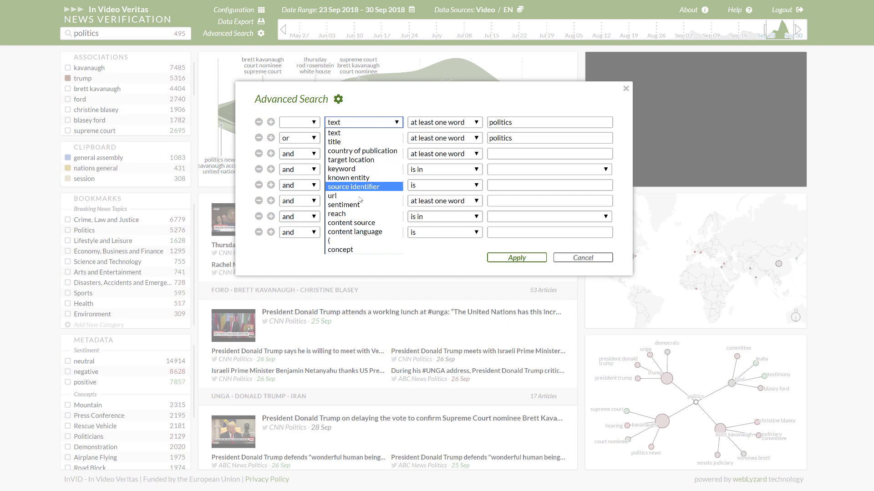
click(353, 250)
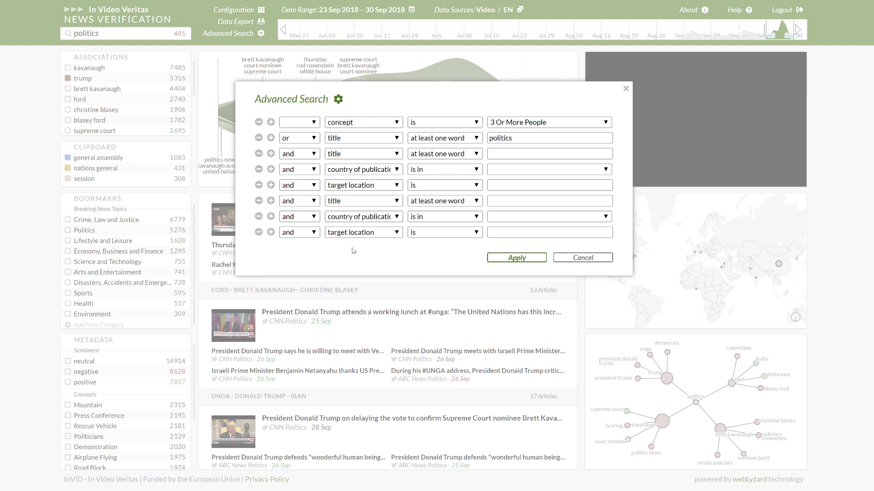
click(521, 124)
drag(606, 153, 611, 206)
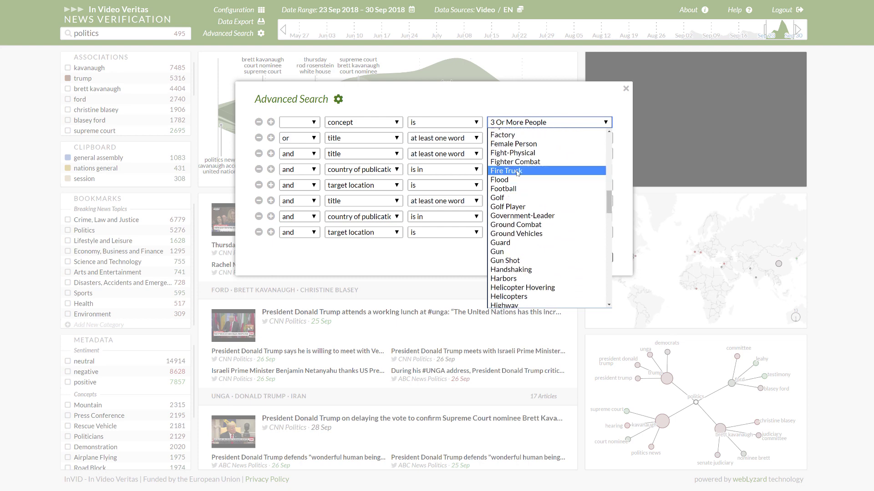
click(626, 89)
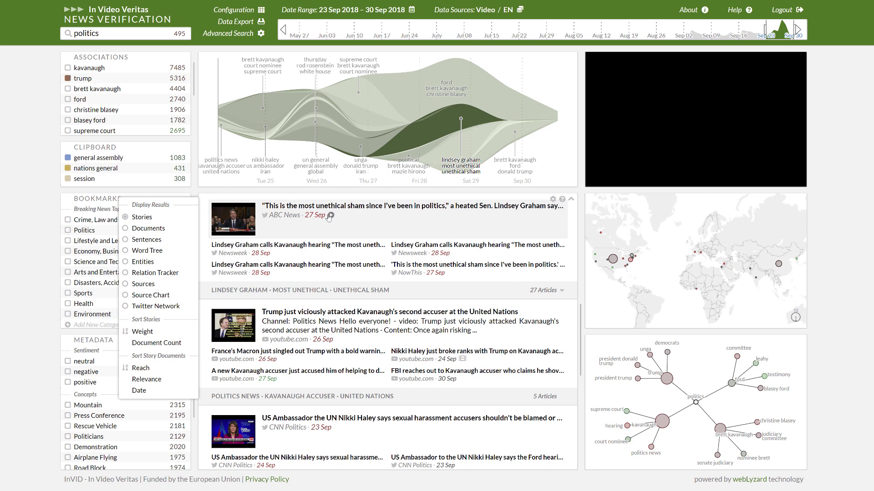
Step: Play the Kavanaugh story's video and show the 23–30 September 2018 Date Range picker
click(330, 215)
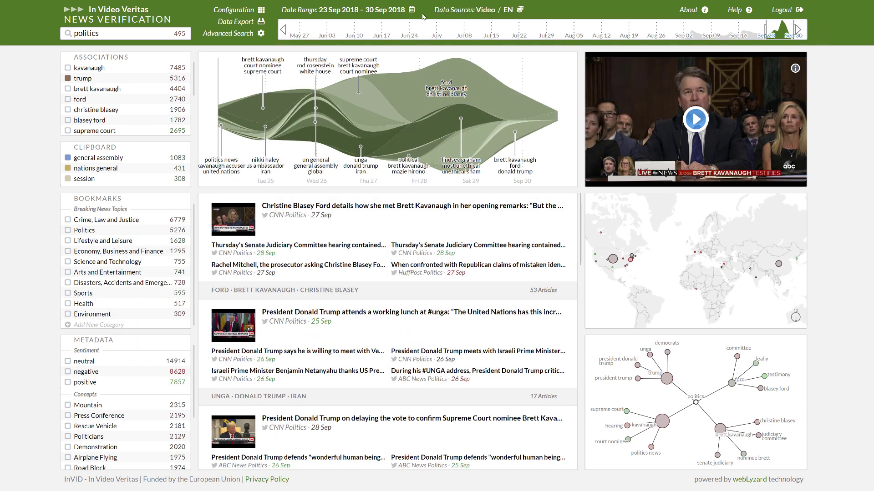
click(391, 13)
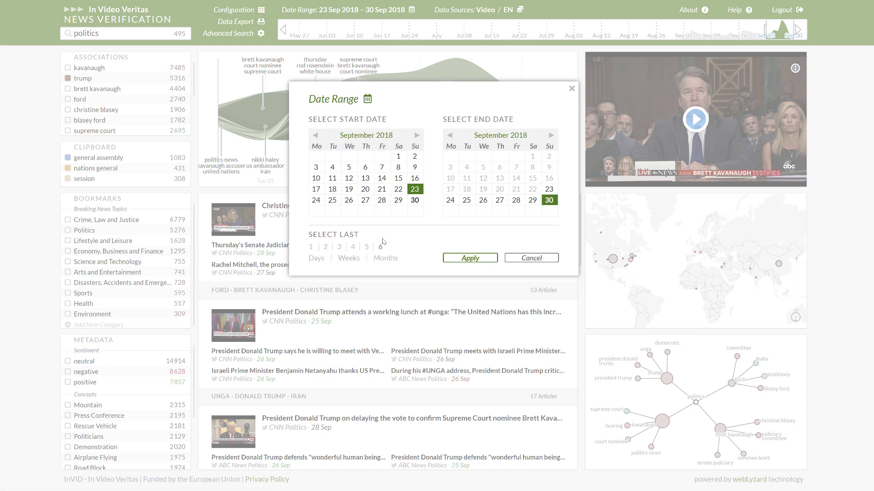
Step: Close the Date Range dialog and drag the timeline start from Sep 23 to Sep 16
click(530, 258)
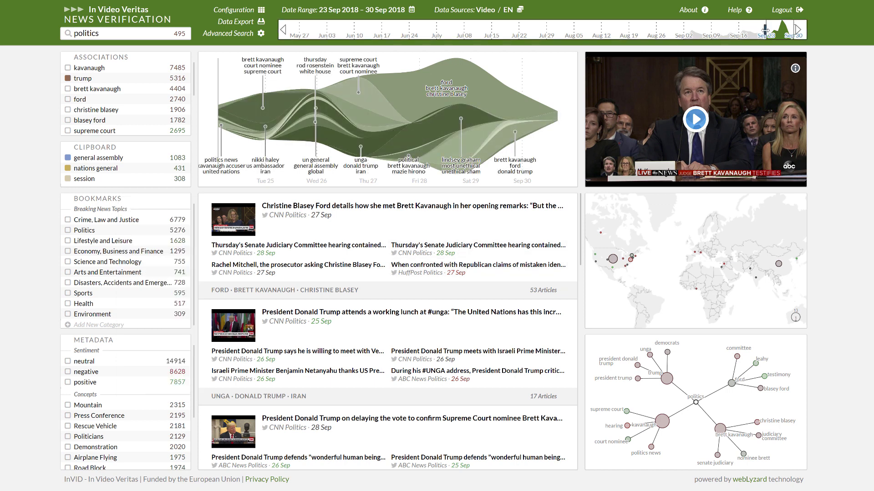
drag(765, 31, 740, 31)
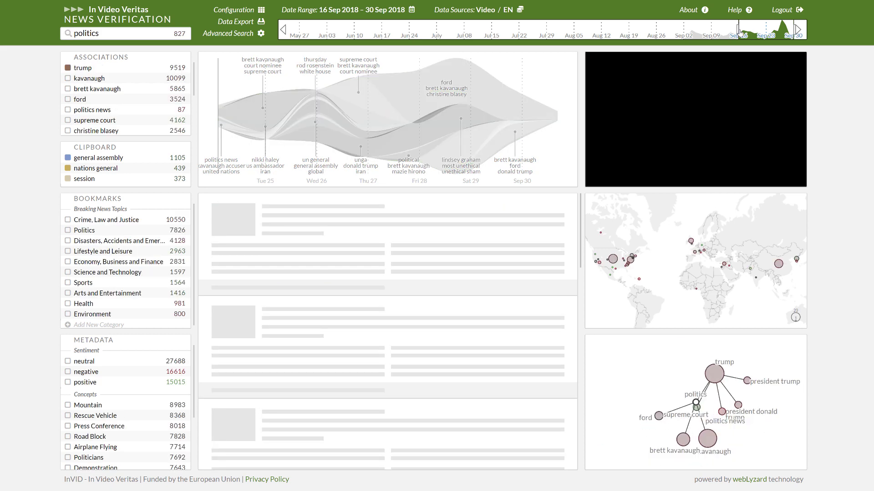